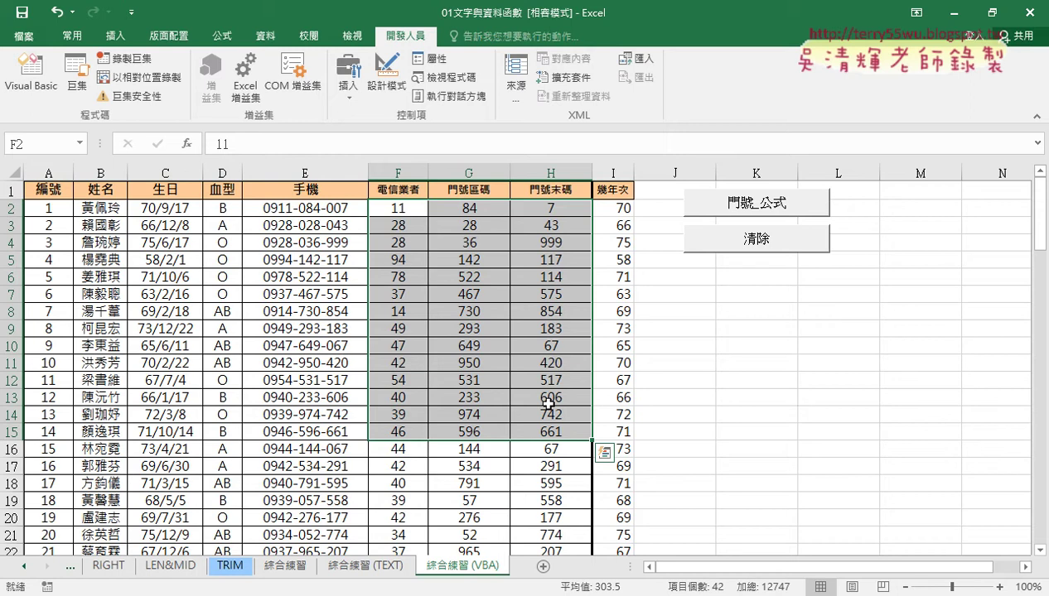
Clear F2:H down to the last data row, then undo it to restore the values.
left_click_drag(386, 207, 549, 211)
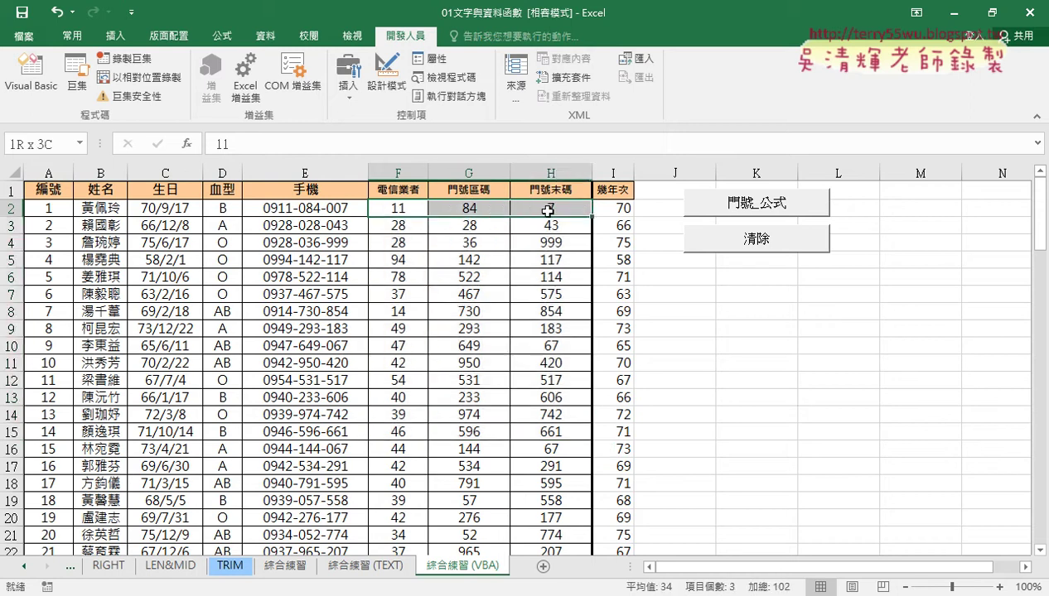
left_click(297, 206)
left_click_drag(379, 207, 553, 212)
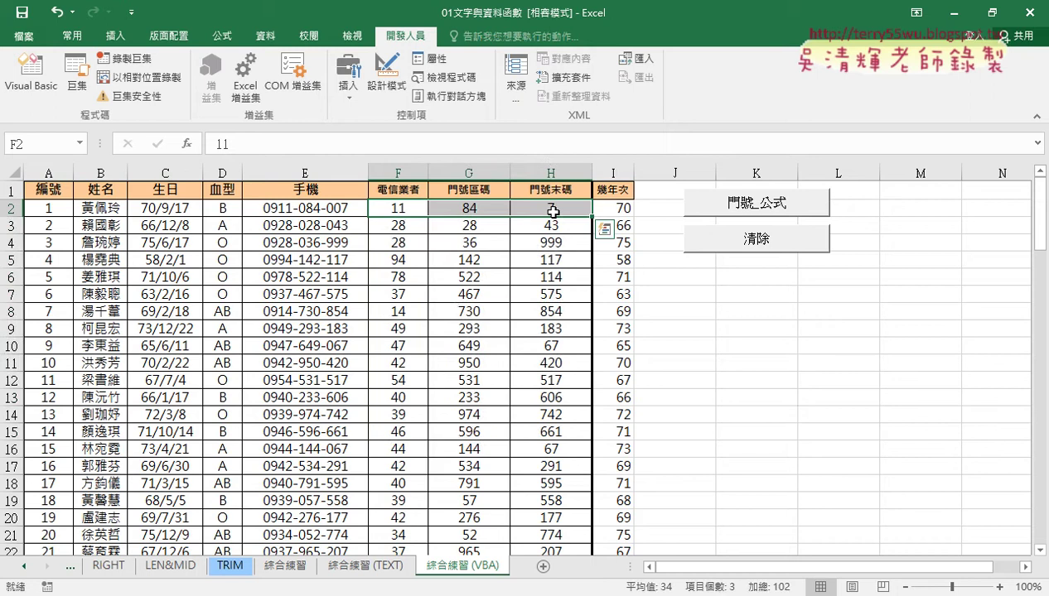
key("ctrl+shift+Down")
key("Delete")
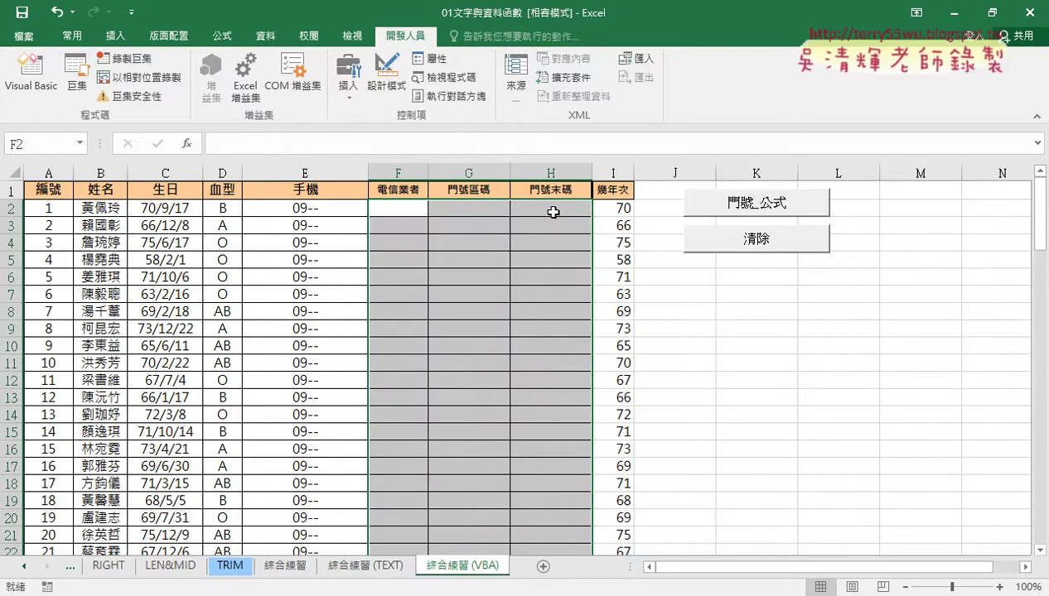
left_click(324, 211)
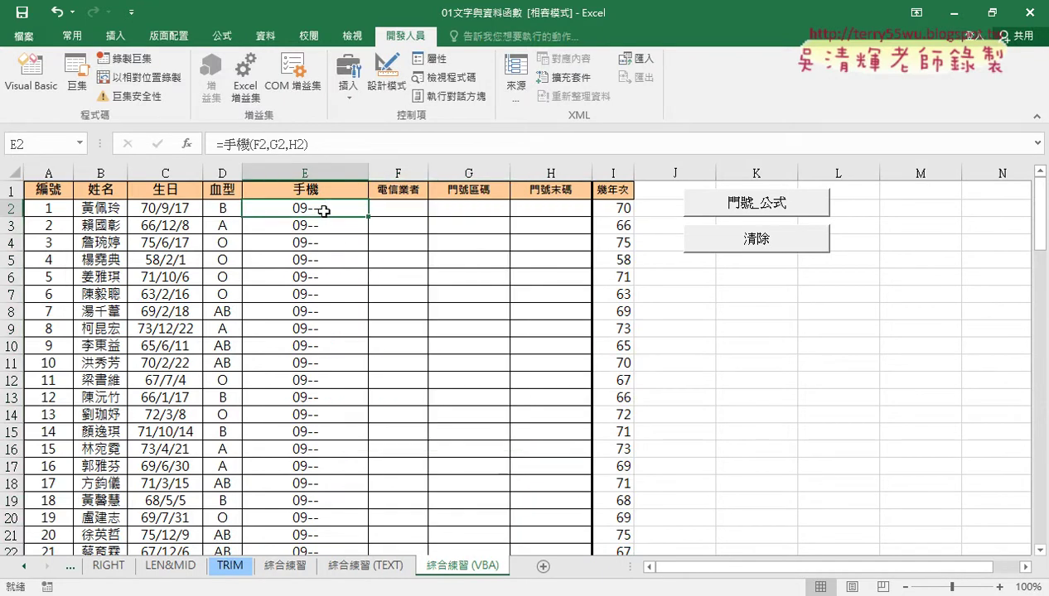
key("ctrl+z")
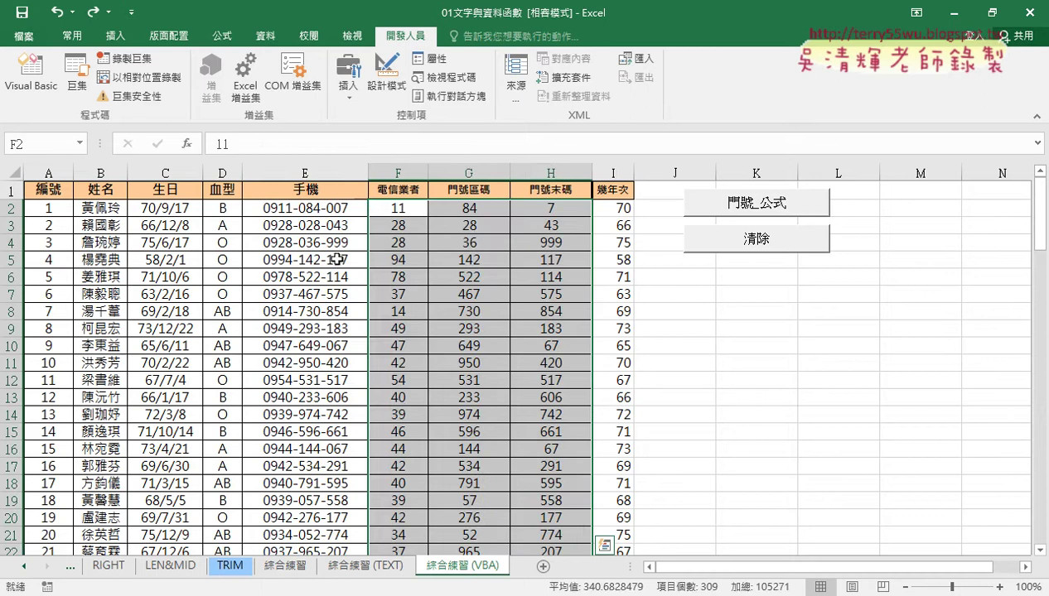
View the Module1 VBA code behind the phone-number function, then return to the sheet.
left_click(342, 595)
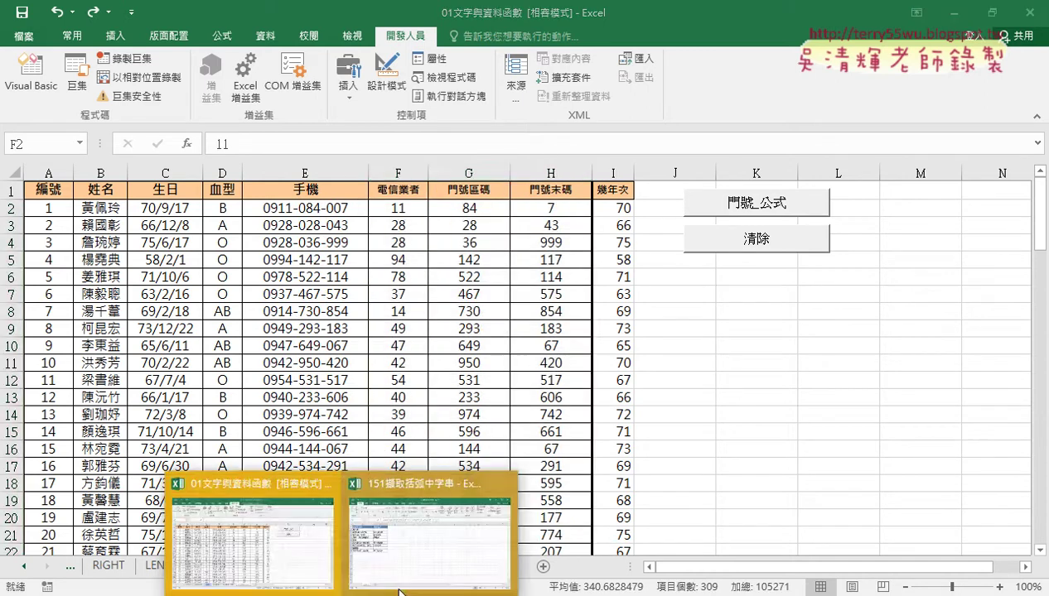
left_click(296, 560)
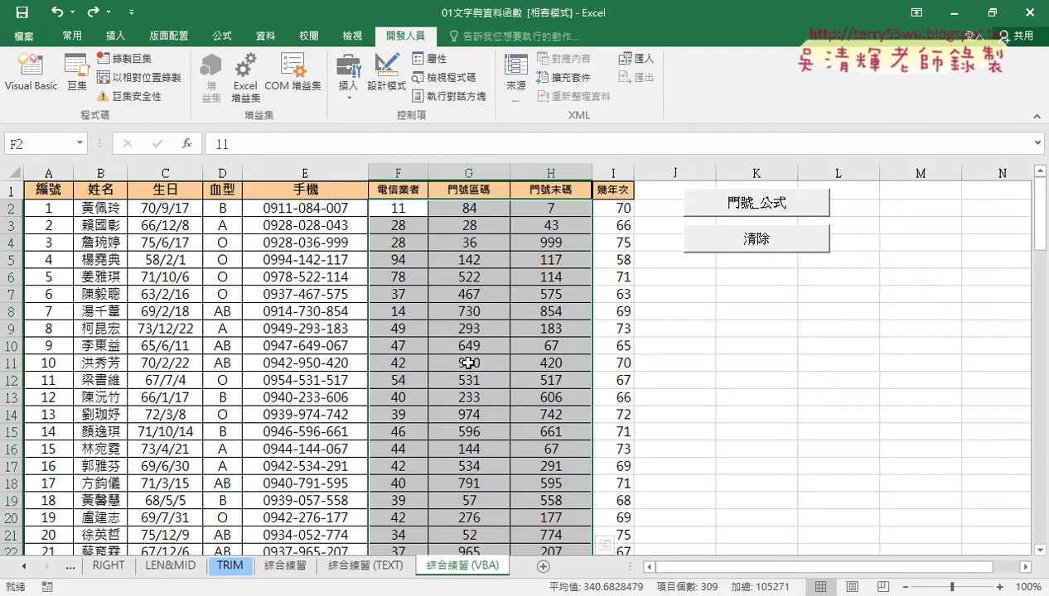
left_click(30, 73)
left_click(405, 333)
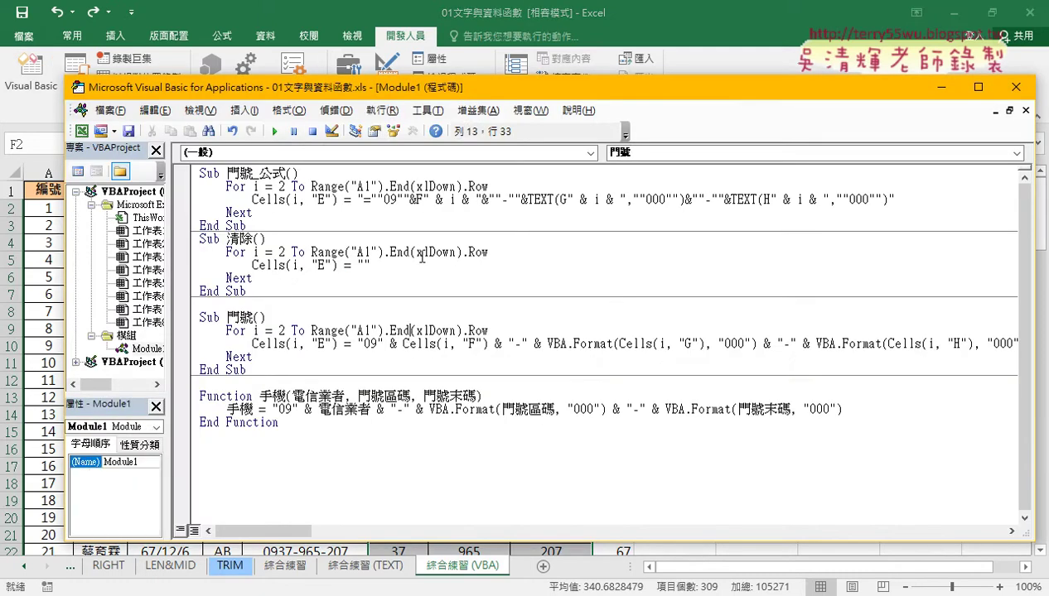
left_click_drag(381, 86, 642, 97)
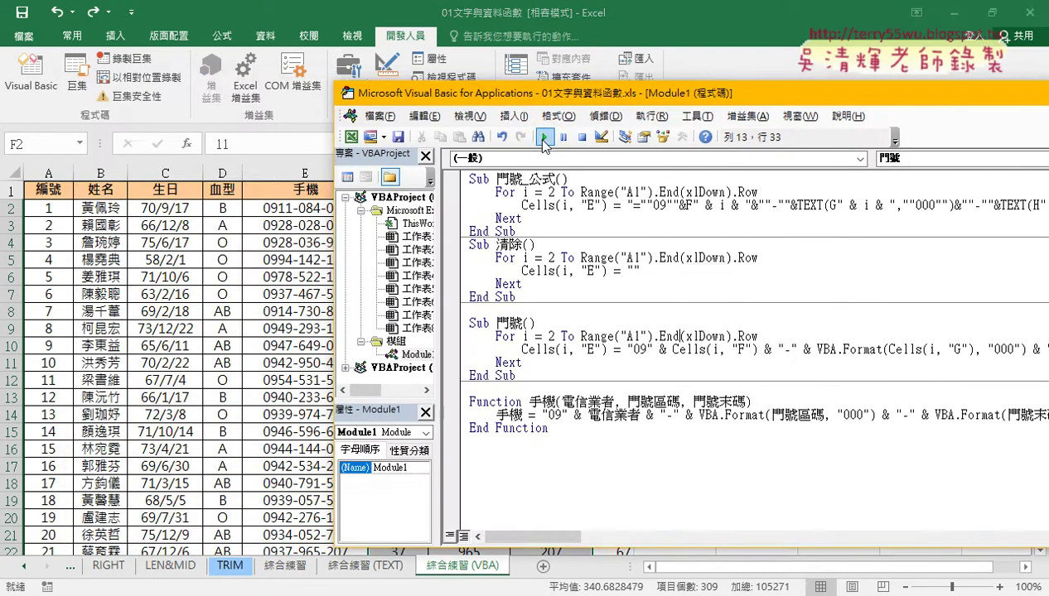
left_click(307, 208)
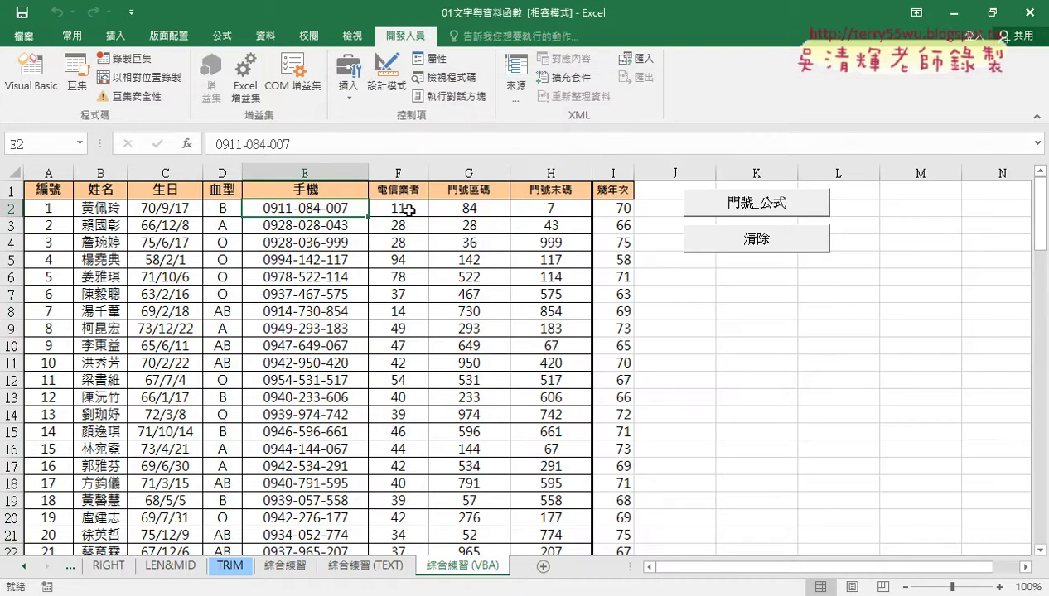
Clear columns F to H from row 2 down to the last data row.
left_click_drag(410, 210, 575, 206)
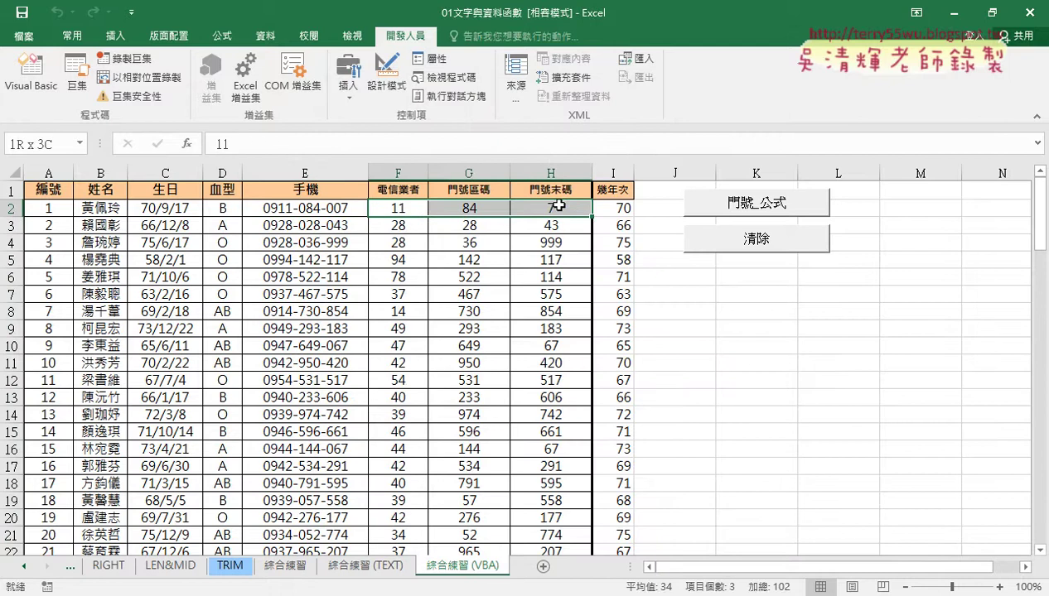
key("ctrl+shift+Down")
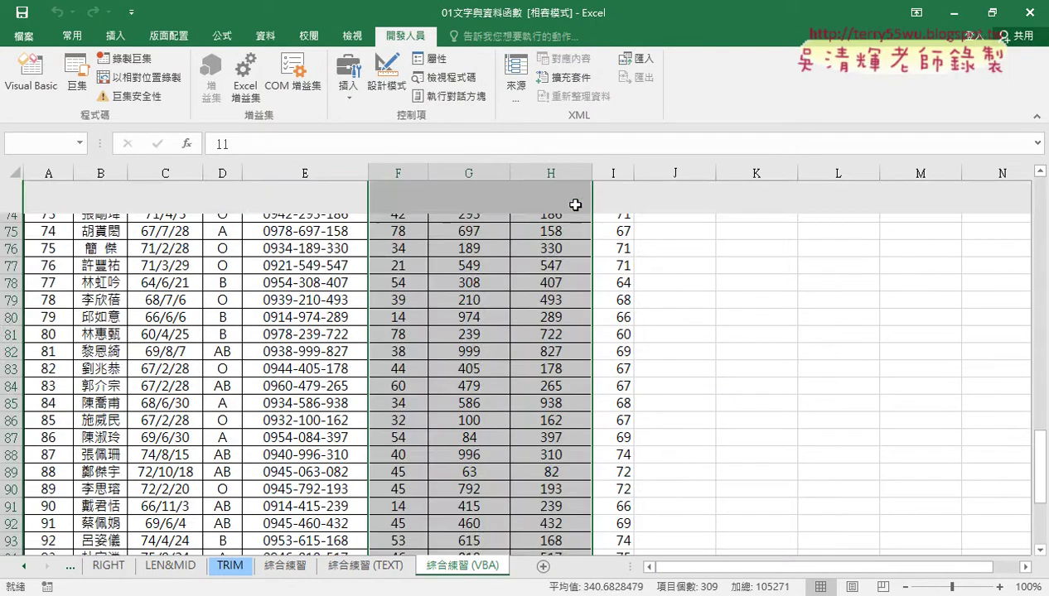
key("Delete")
key("ctrl+BackSpace")
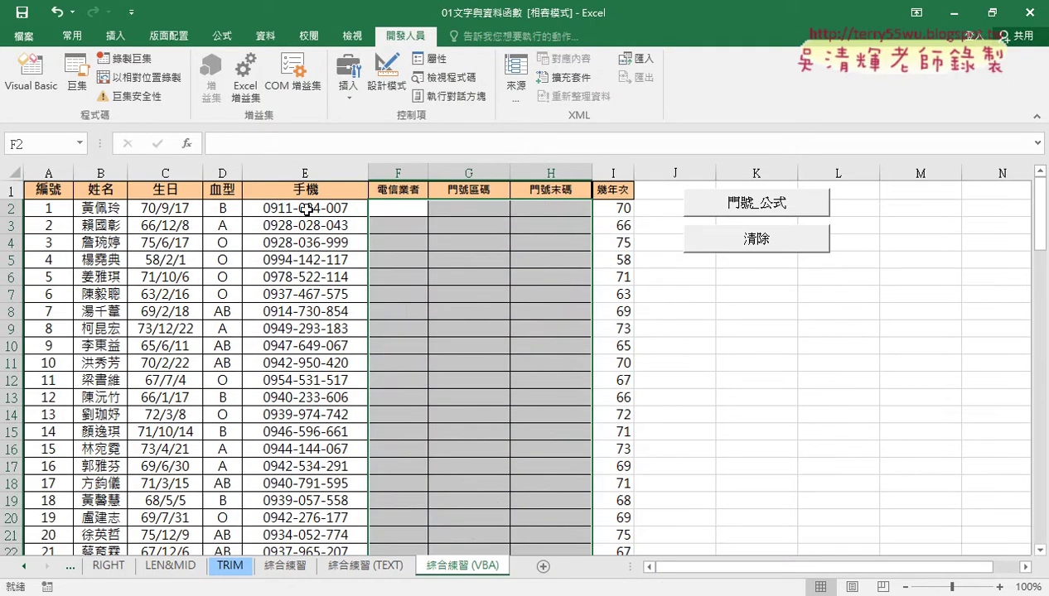
Confirm E2 still holds the phone number while F2, G2 and H2 are empty.
left_click(290, 210)
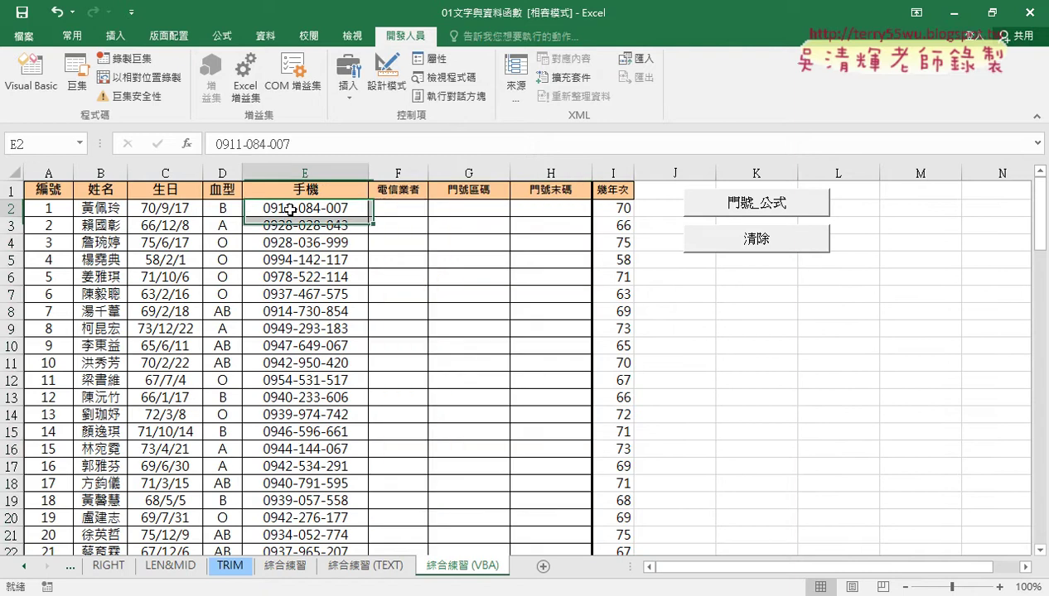
left_click(398, 209)
left_click(469, 209)
left_click(556, 205)
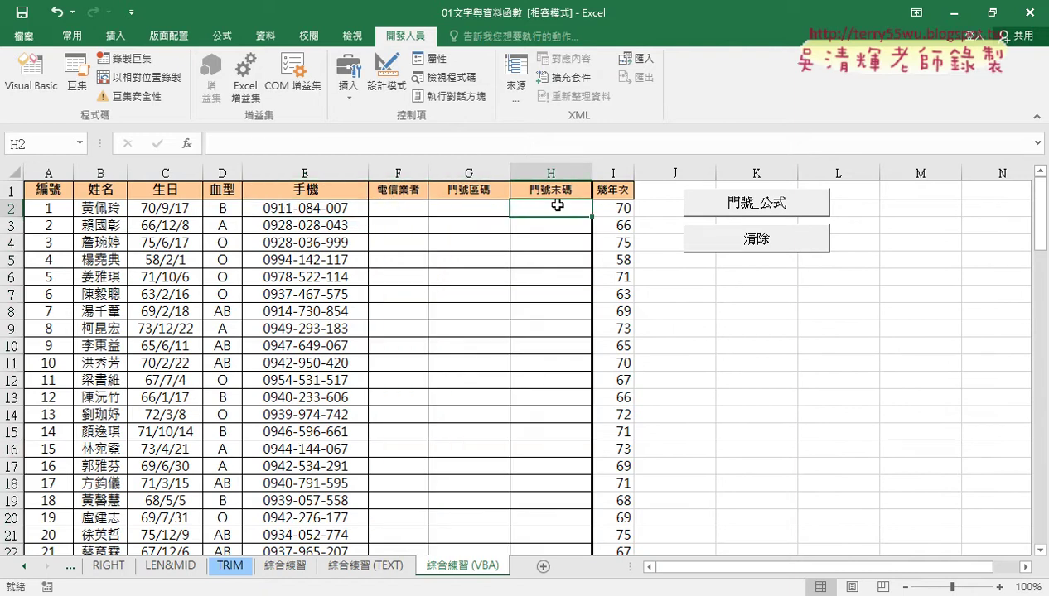
left_click(311, 209)
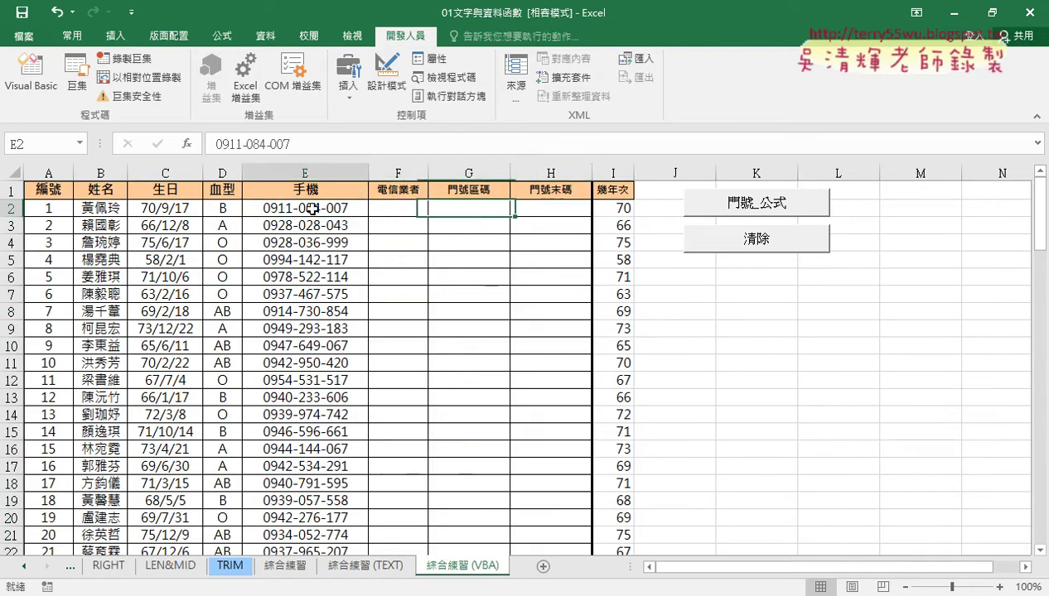
left_click(398, 208)
left_click(465, 206)
left_click(553, 203)
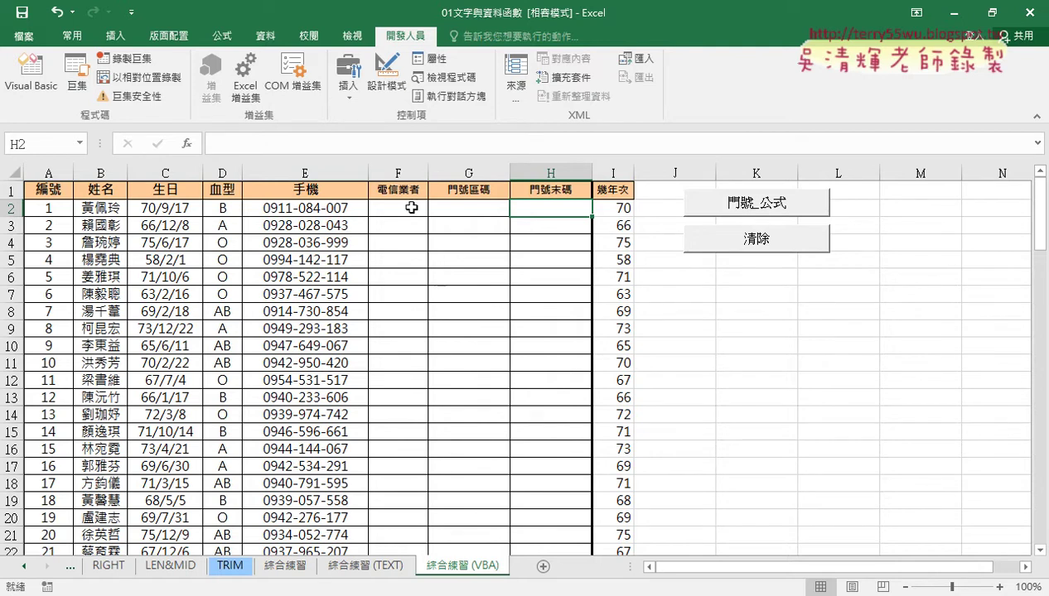
Bring up the 01文字與資料函數 folder window and open 151擷取括弧中字串.xlsx from it.
left_click_drag(392, 207, 554, 207)
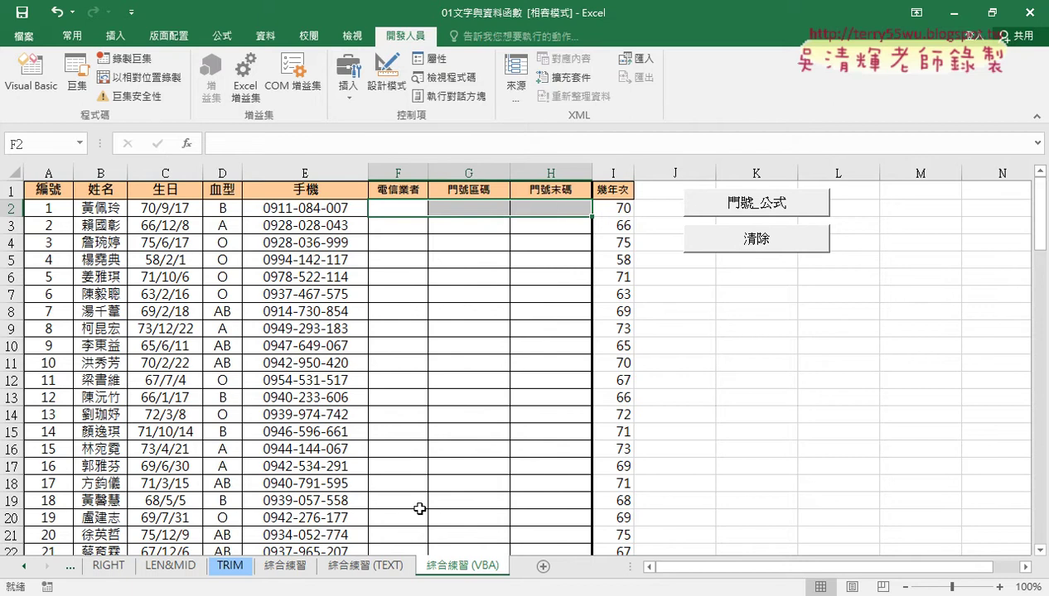
left_click(221, 593)
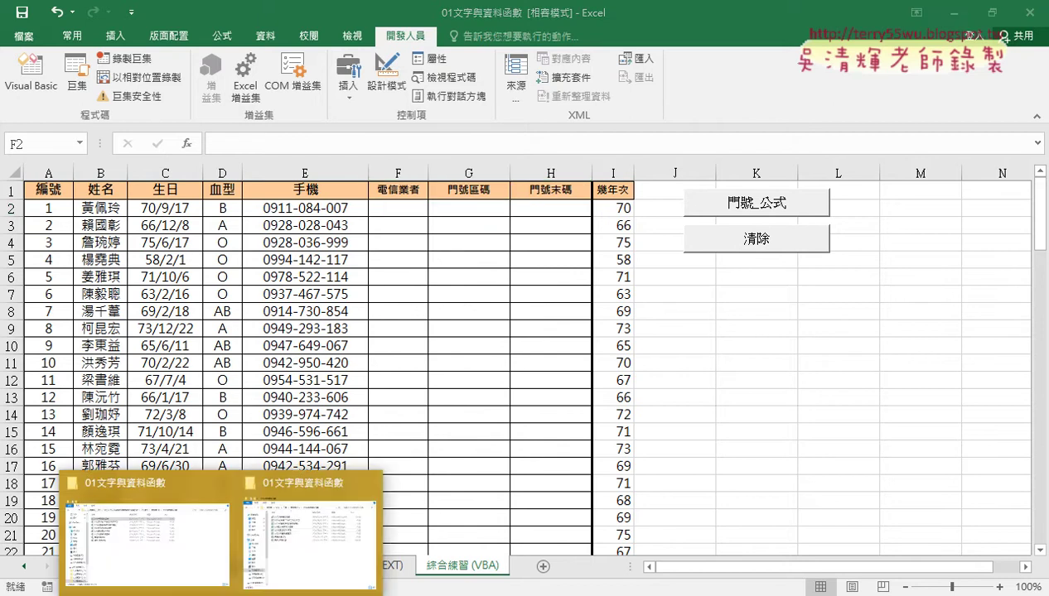
left_click(304, 538)
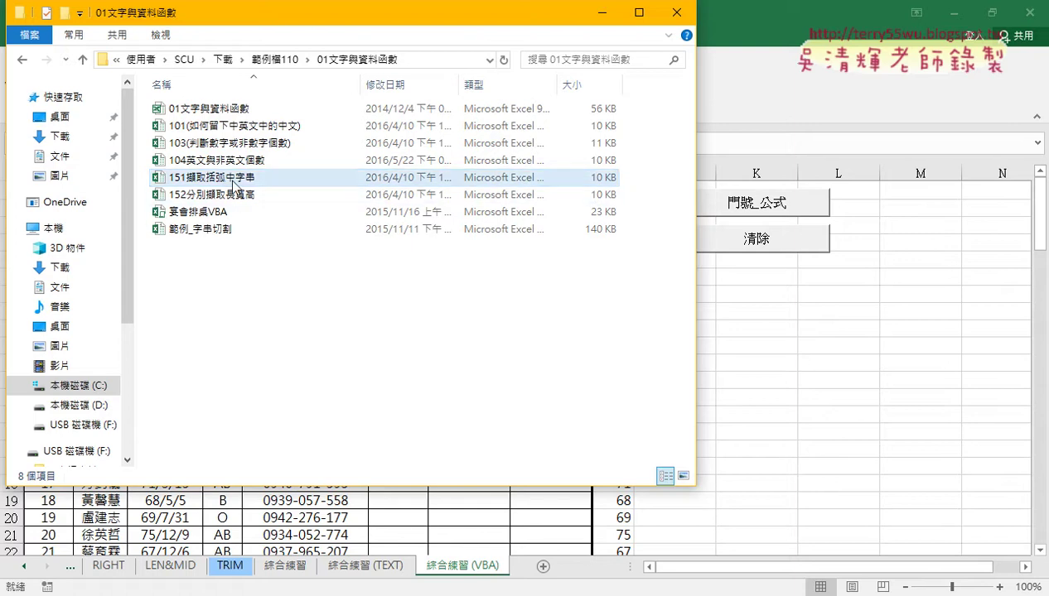
mouse_move(233, 184)
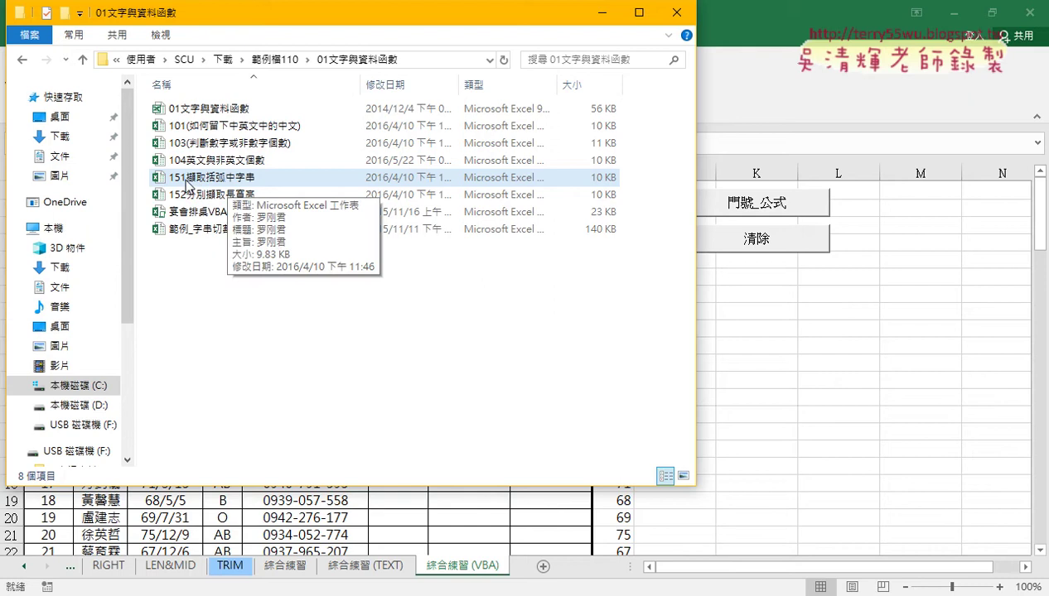
double_click(187, 184)
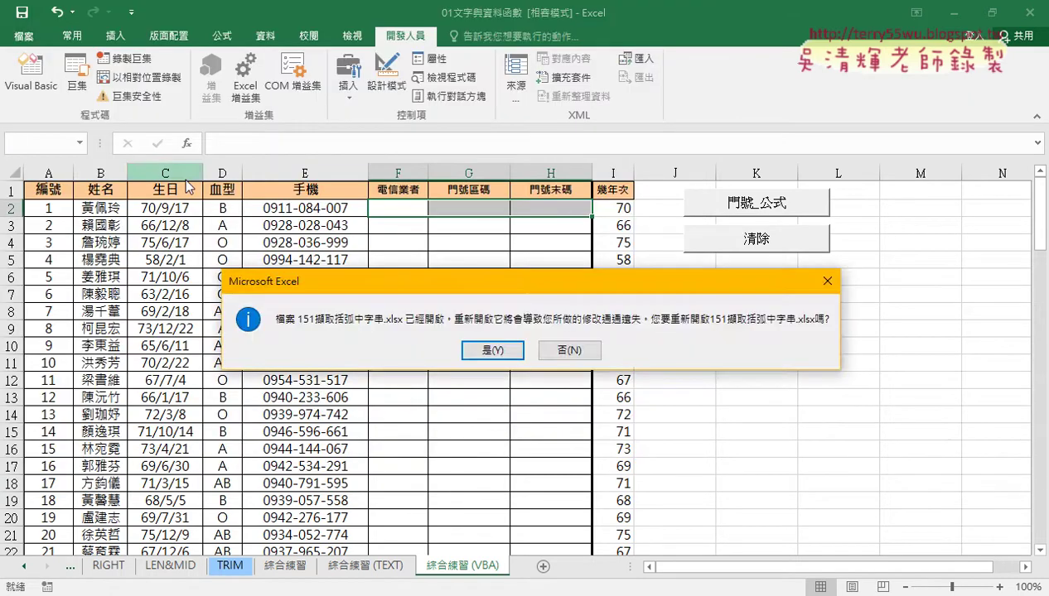
Decline reopening, switch to the 151擷取括弧中字串 workbook and clear the 提取備註 cells B2:B10.
left_click(570, 350)
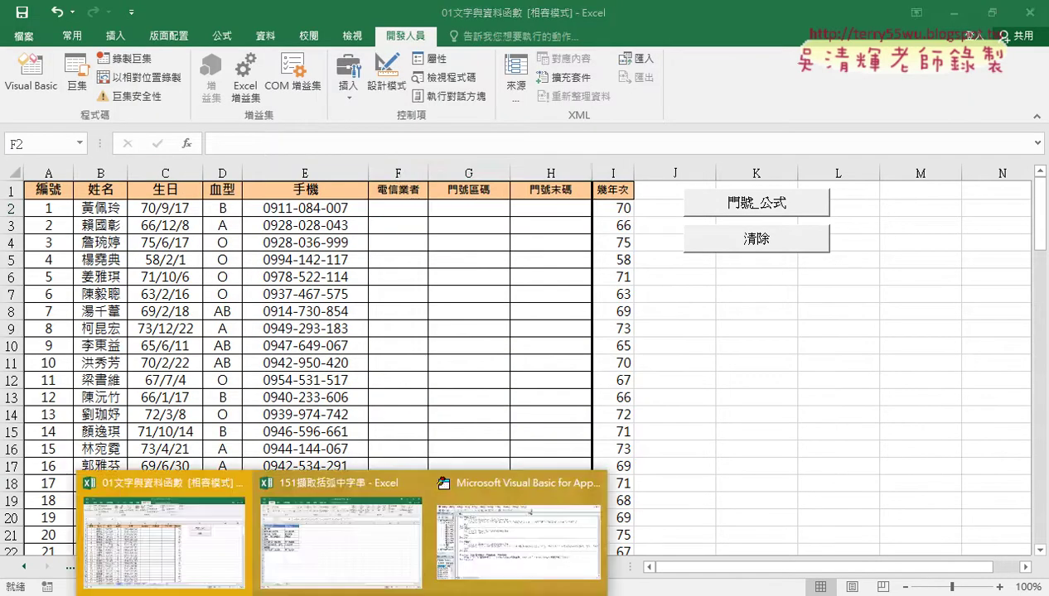
left_click(341, 540)
left_click(270, 478)
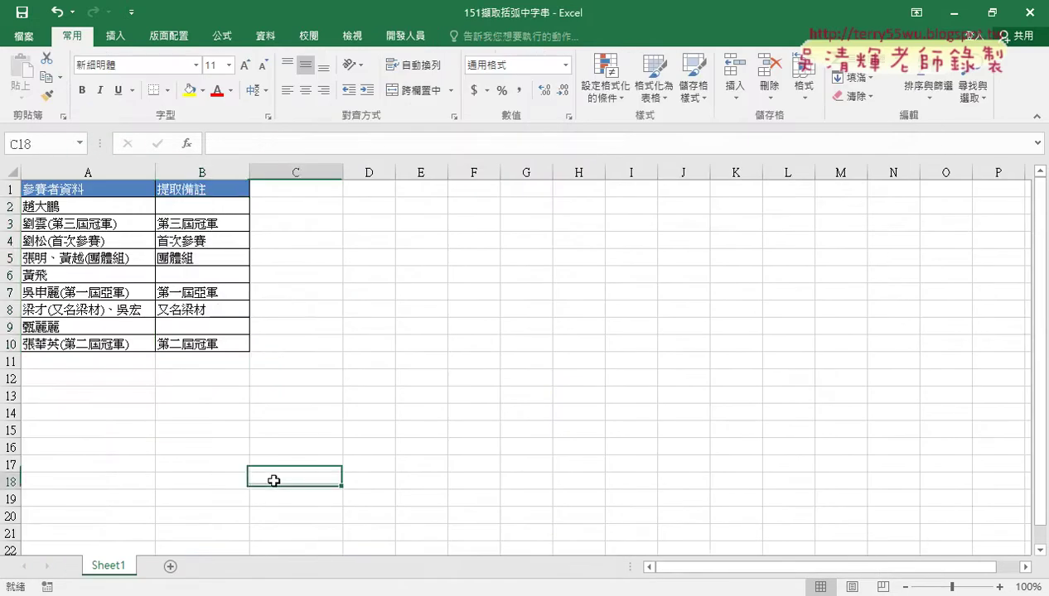
left_click(213, 203)
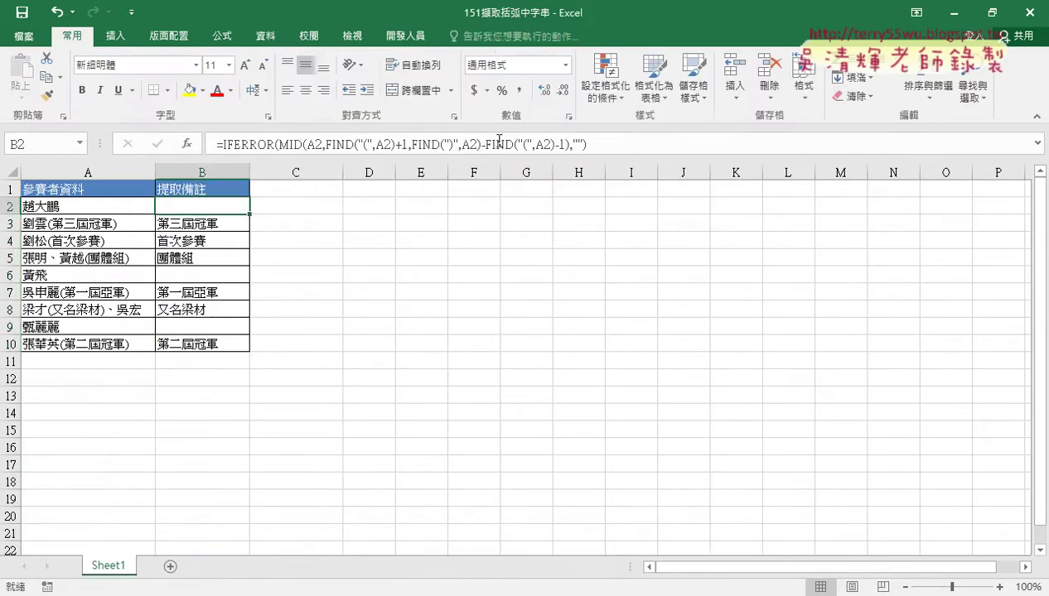
left_click_drag(217, 207, 220, 352)
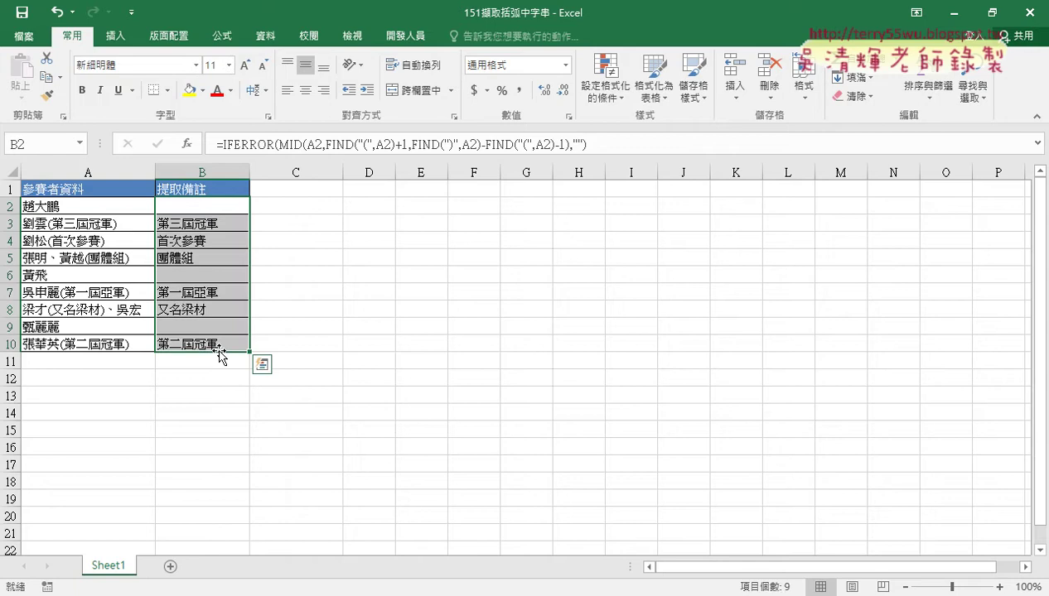
key("Delete")
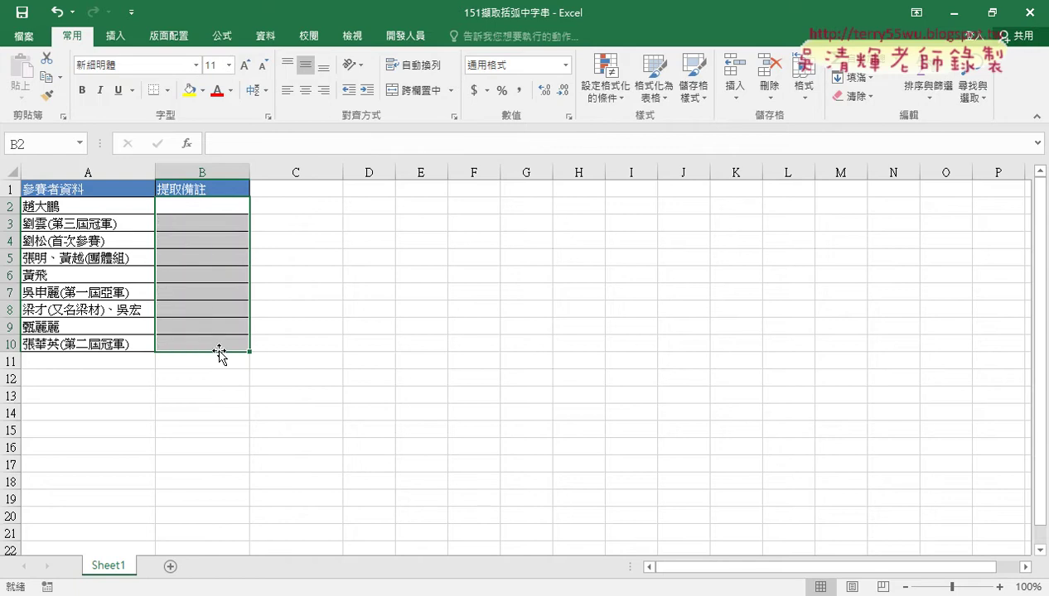
Copy 第三屆冠軍 from inside A3's parentheses and paste it into B3 as text.
double_click(64, 222)
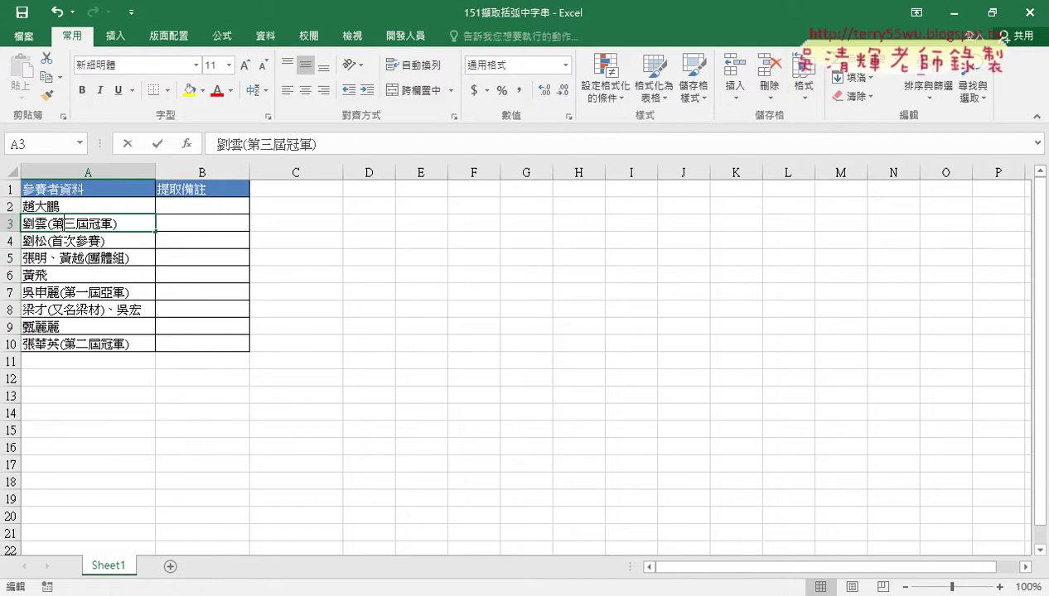
left_click_drag(82, 221, 115, 224)
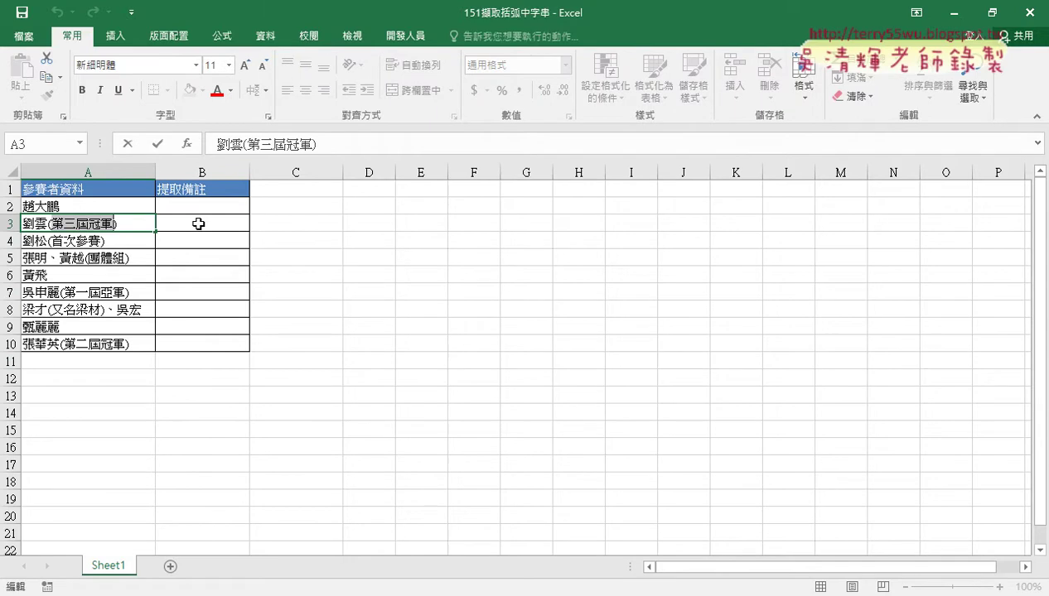
right_click(96, 227)
left_click(137, 256)
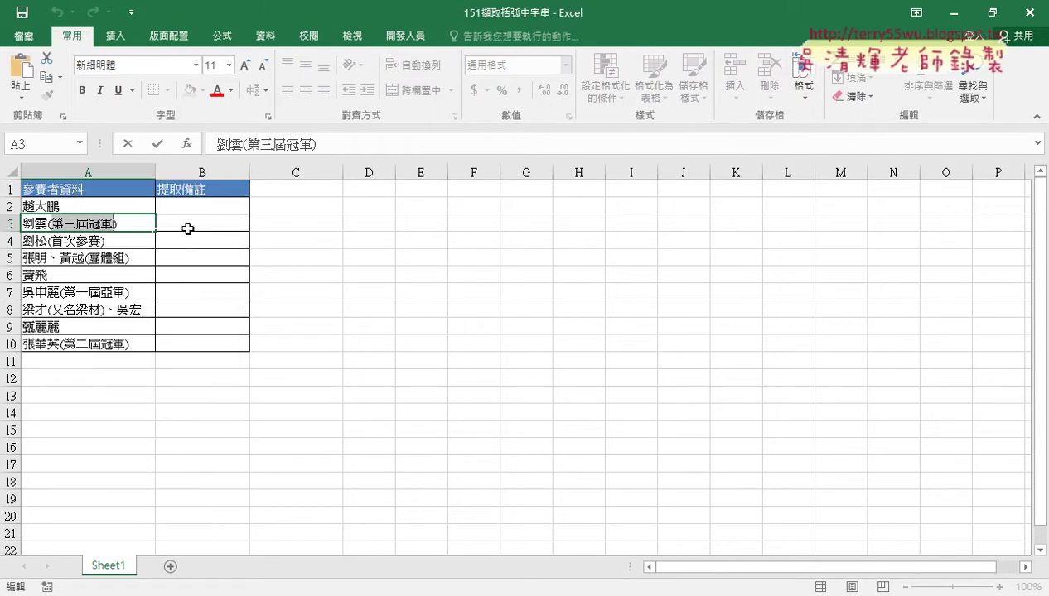
left_click(202, 228)
right_click(202, 231)
left_click(234, 296)
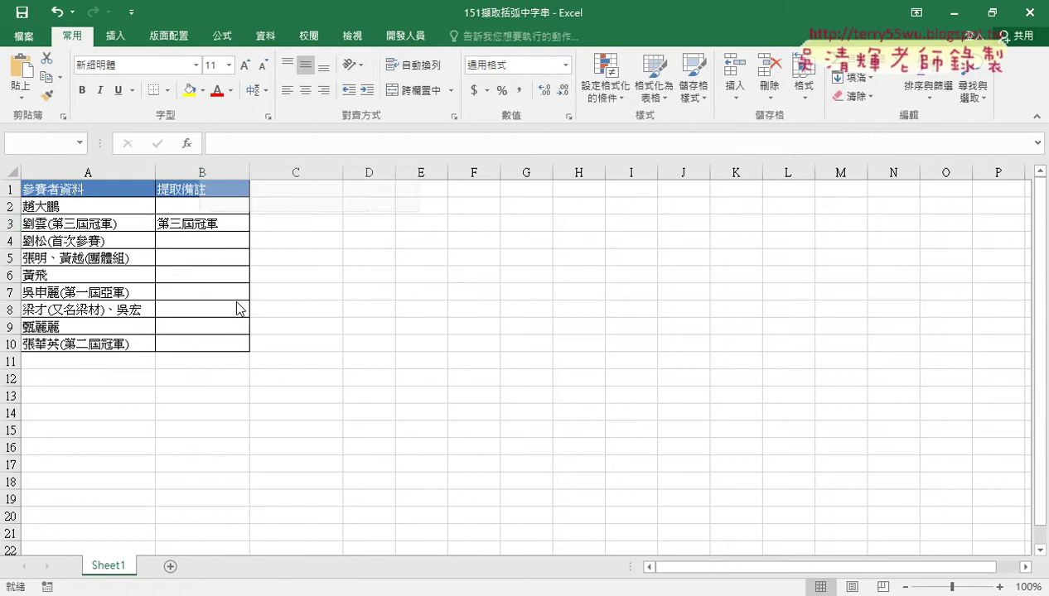
Select the note 首次參賽 inside A4, then leave the cell unchanged.
double_click(63, 241)
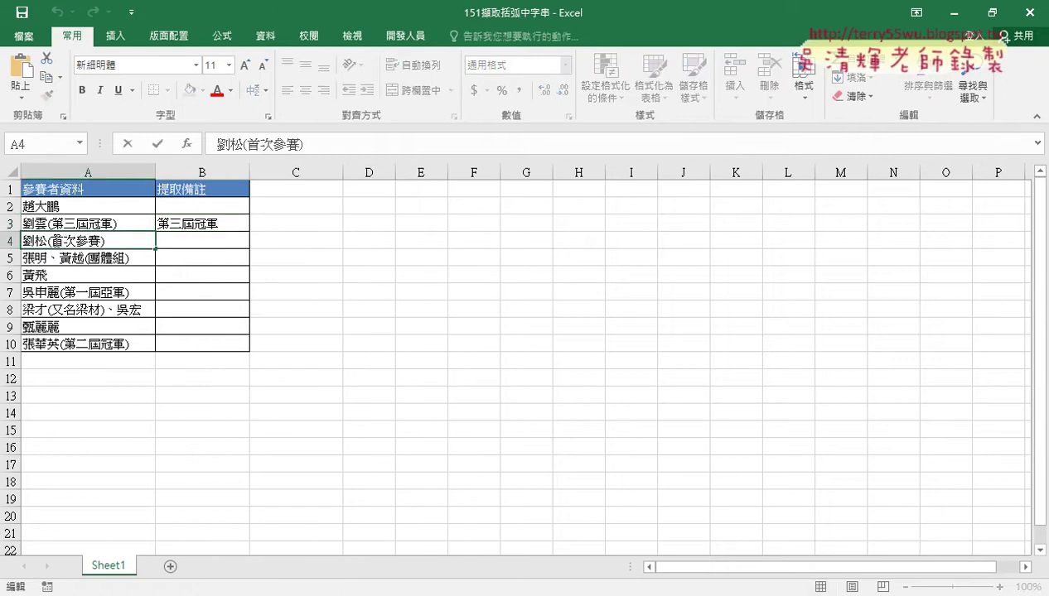
left_click_drag(51, 241, 104, 241)
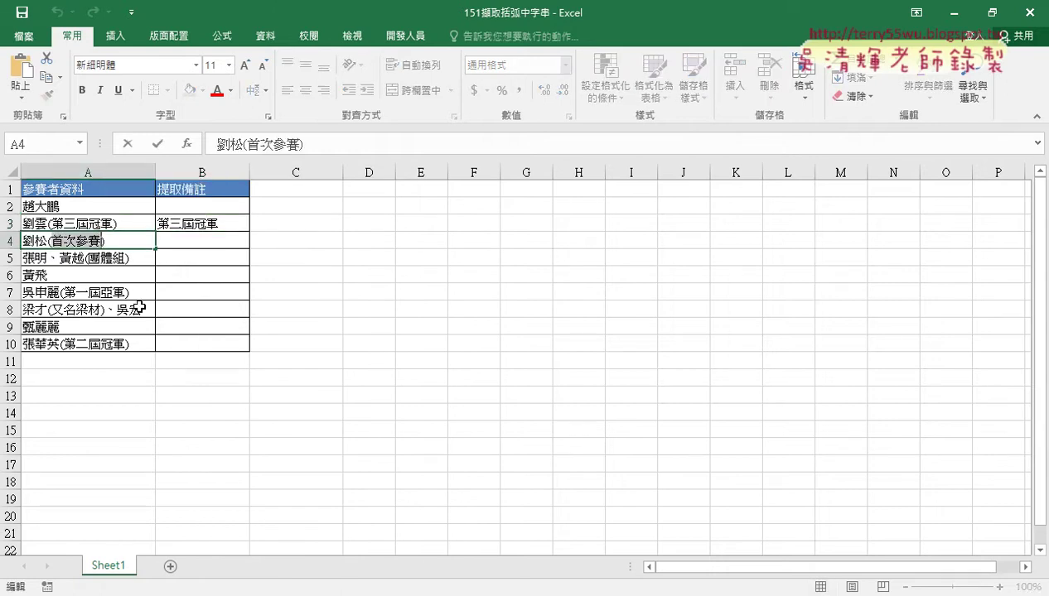
left_click(148, 364)
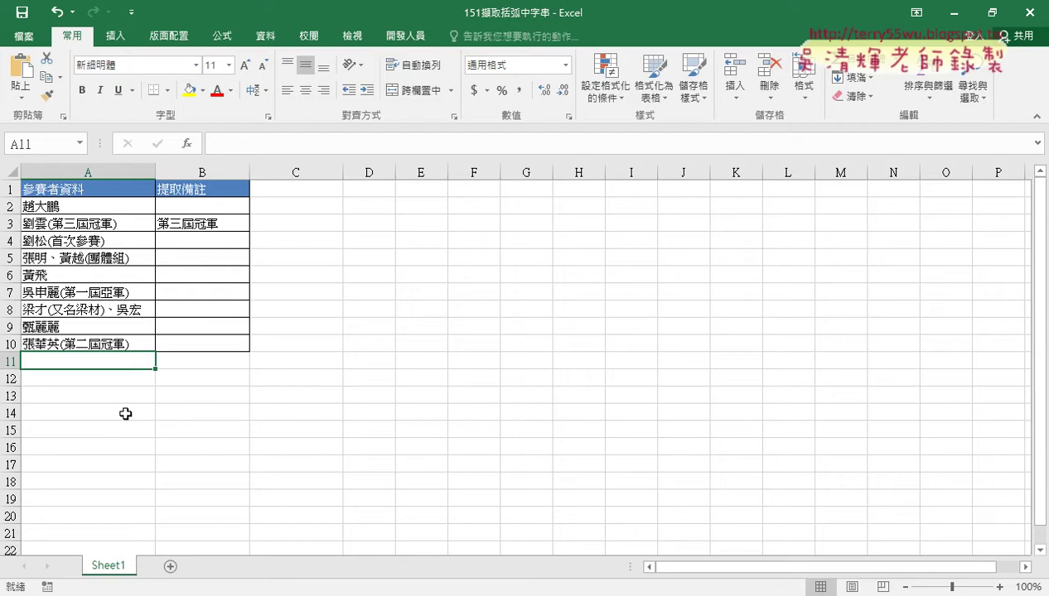
left_click(211, 204)
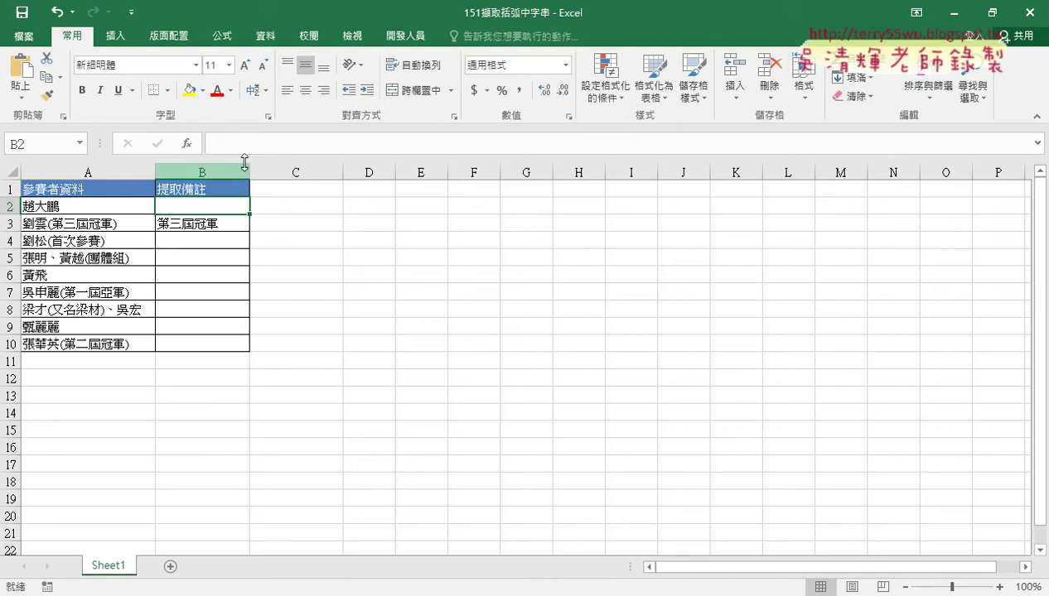
Open the 152分別擷取長寬高 workbook from the example folder.
mouse_move(297, 551)
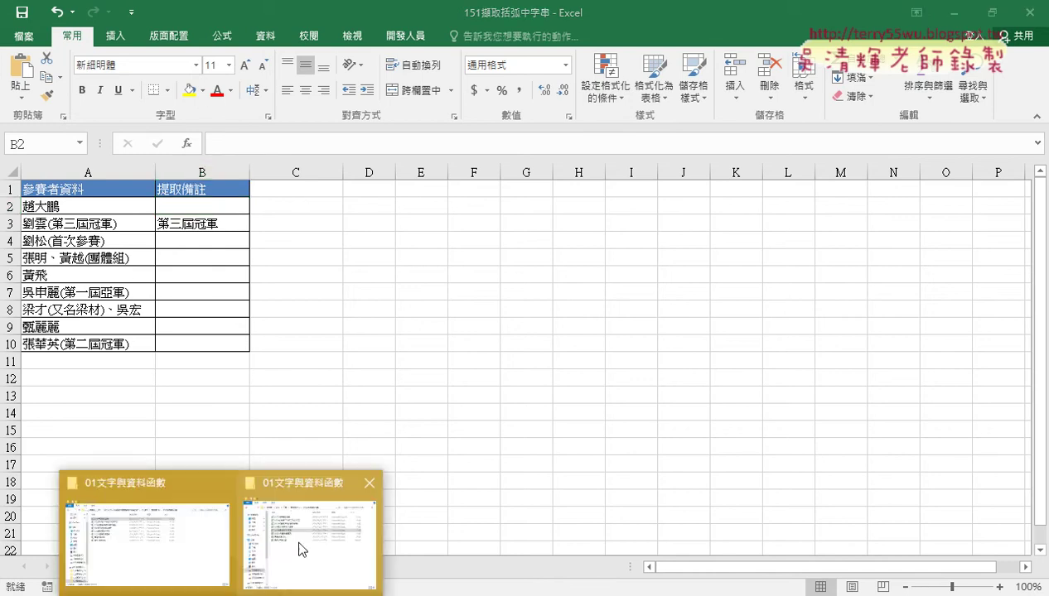
left_click(318, 538)
double_click(224, 194)
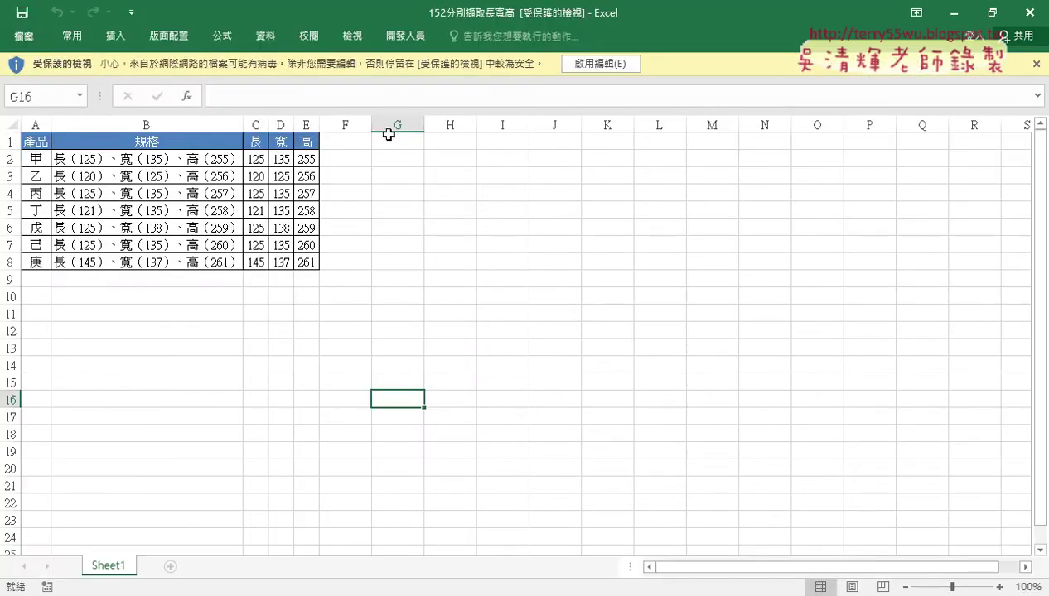
Enable editing, clear the length, width and height values in C2:E8, and minimize both workbooks.
left_click_drag(256, 159, 307, 264)
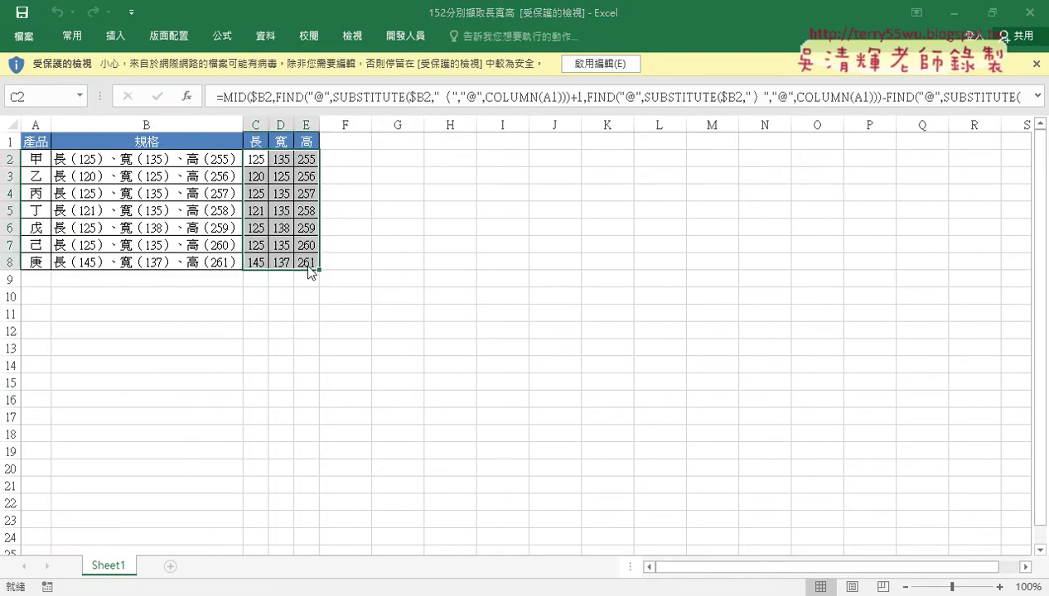
left_click(281, 228)
left_click(612, 64)
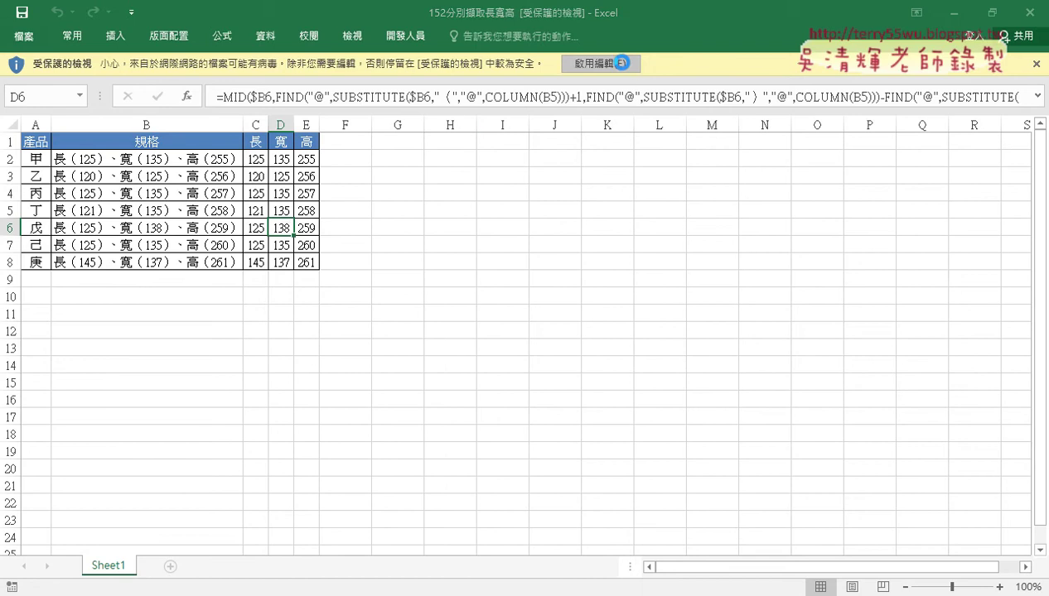
mouse_move(257, 207)
left_mouse_down()
mouse_move(313, 323)
mouse_move(313, 312)
left_mouse_up()
key("Delete")
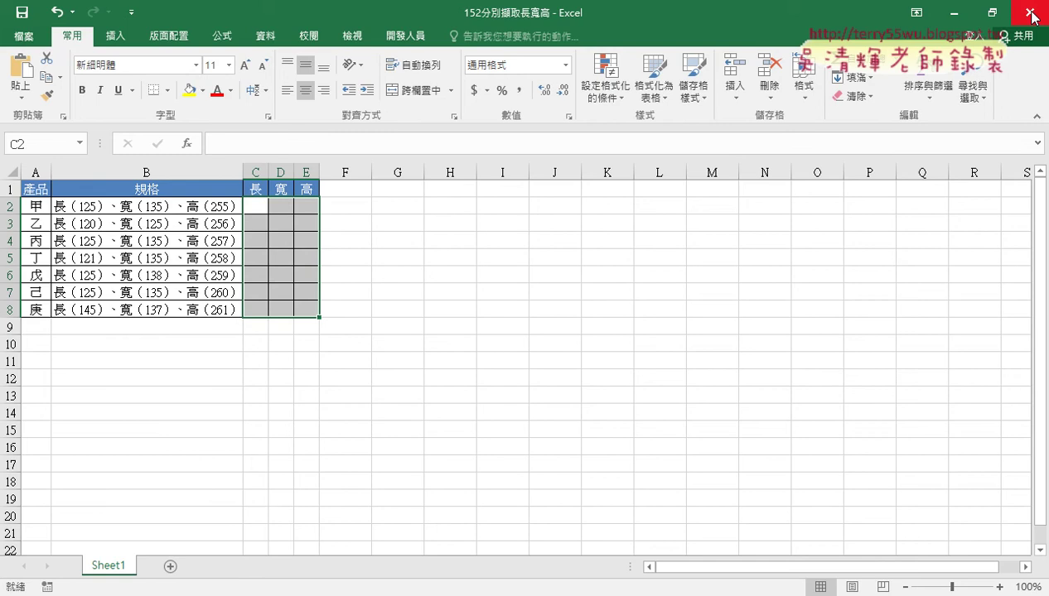
left_click(958, 17)
left_click(954, 17)
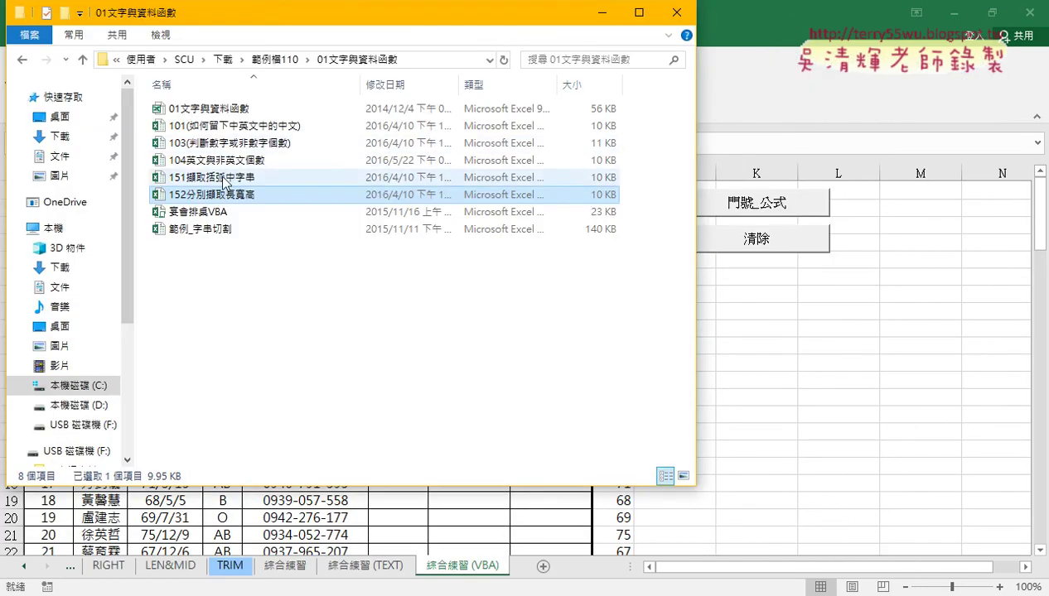
left_click(333, 325)
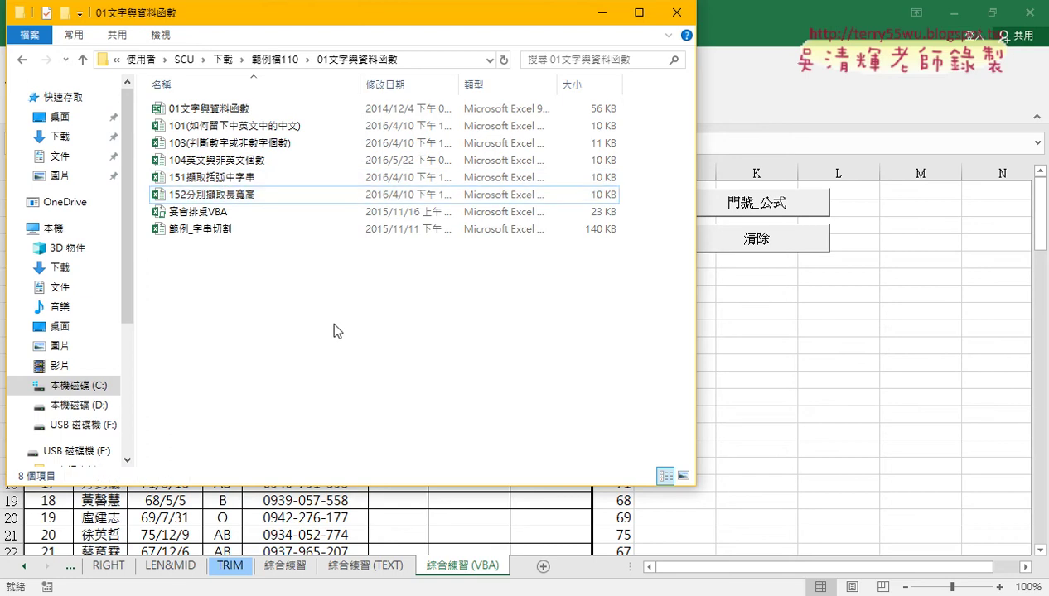